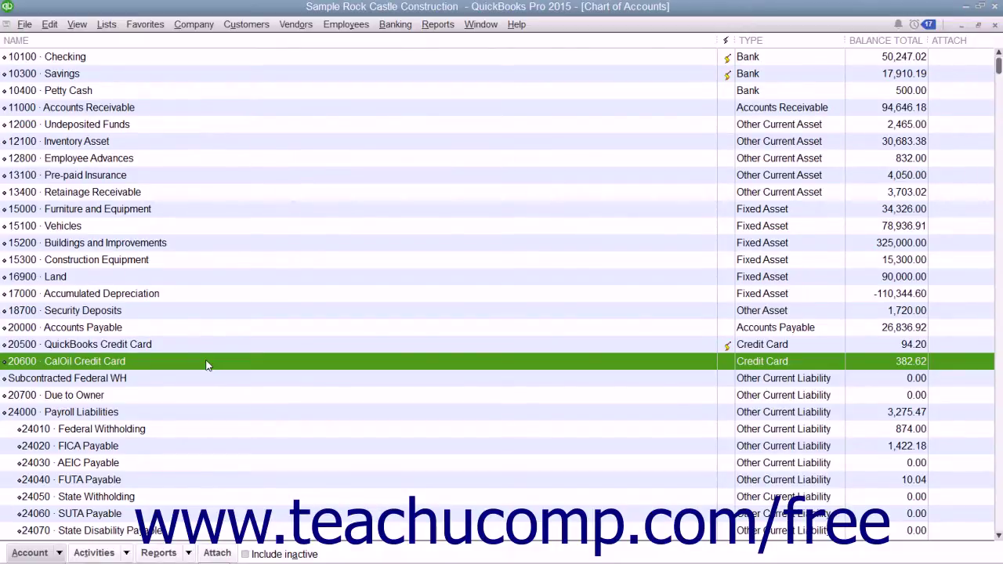
Step: Open the 20600 · CalOil Credit Card register from the Chart of Accounts
double_click(206, 364)
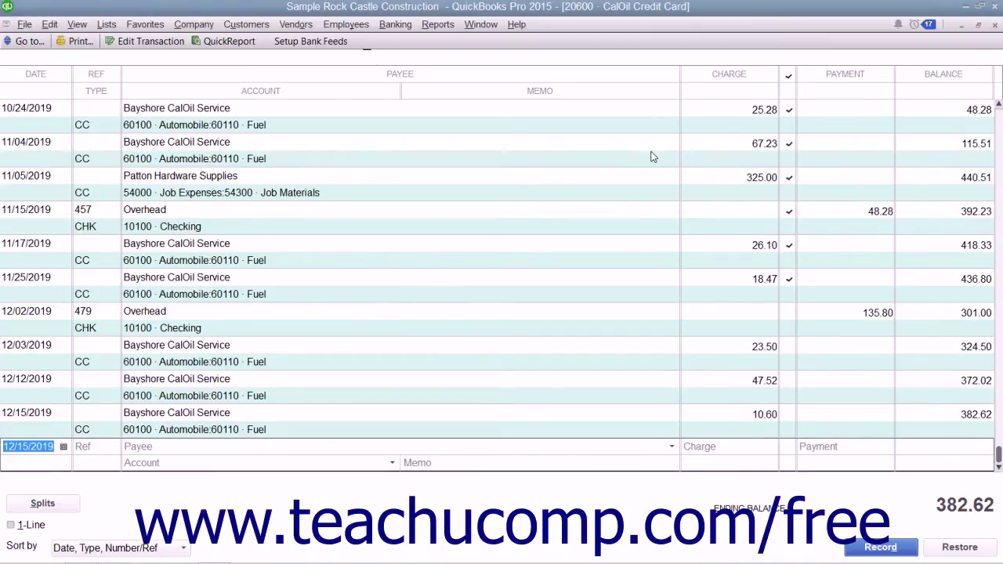
Step: Close the CalOil Credit Card register to return to the Chart of Accounts
click(995, 24)
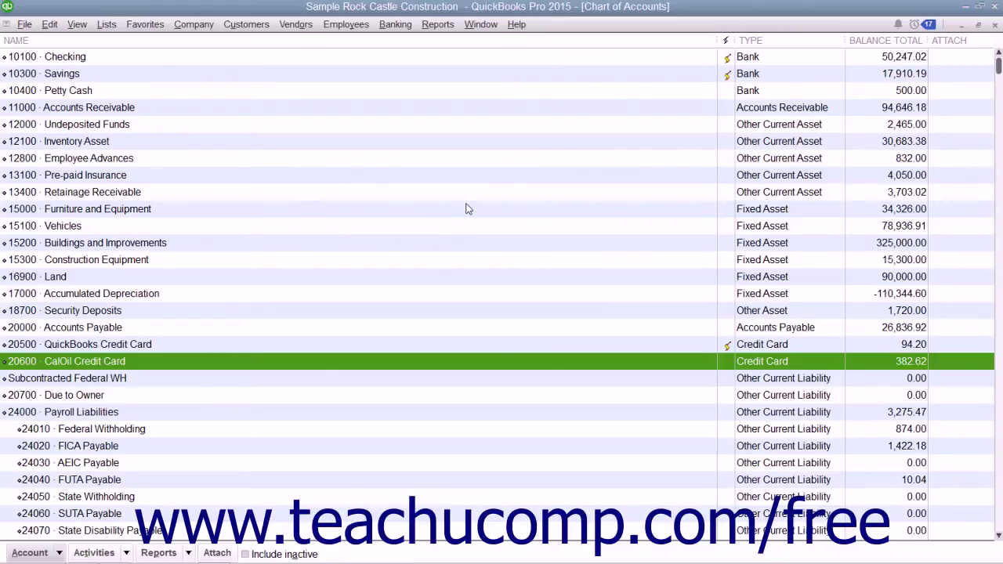
Step: Close the Chart of Accounts and start a new charge via Banking > Enter Credit Card Charges
click(995, 25)
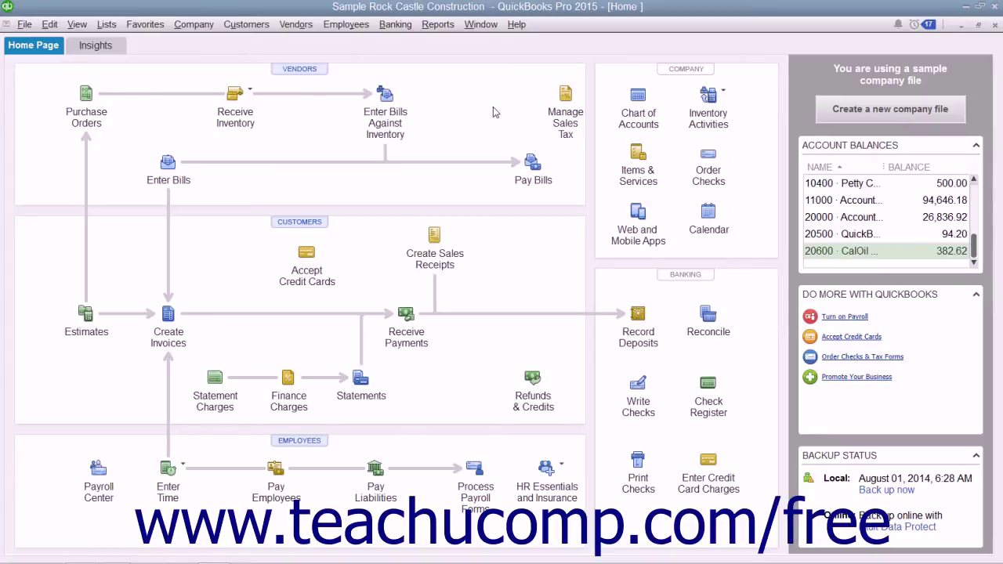
click(407, 28)
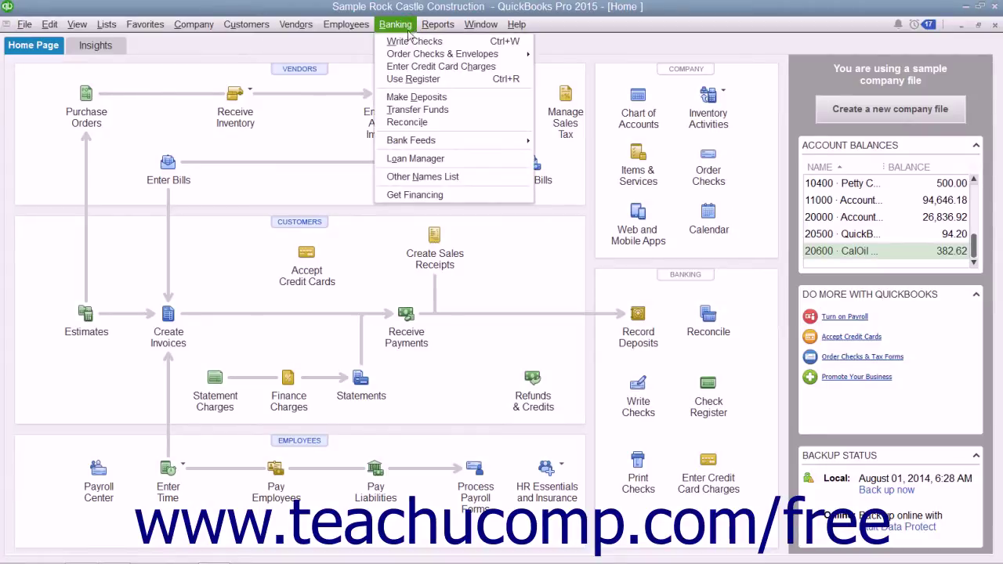
click(424, 67)
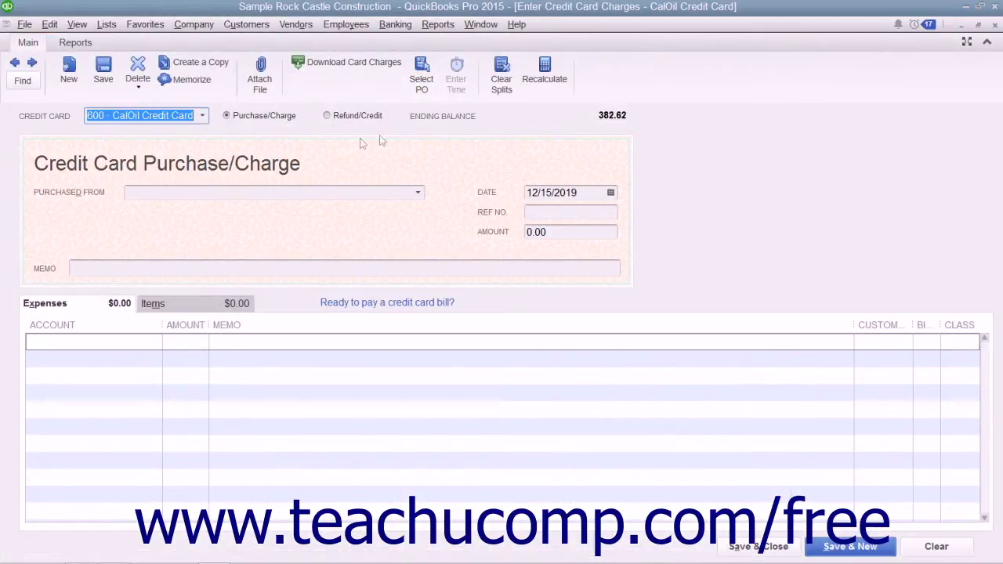
click(203, 116)
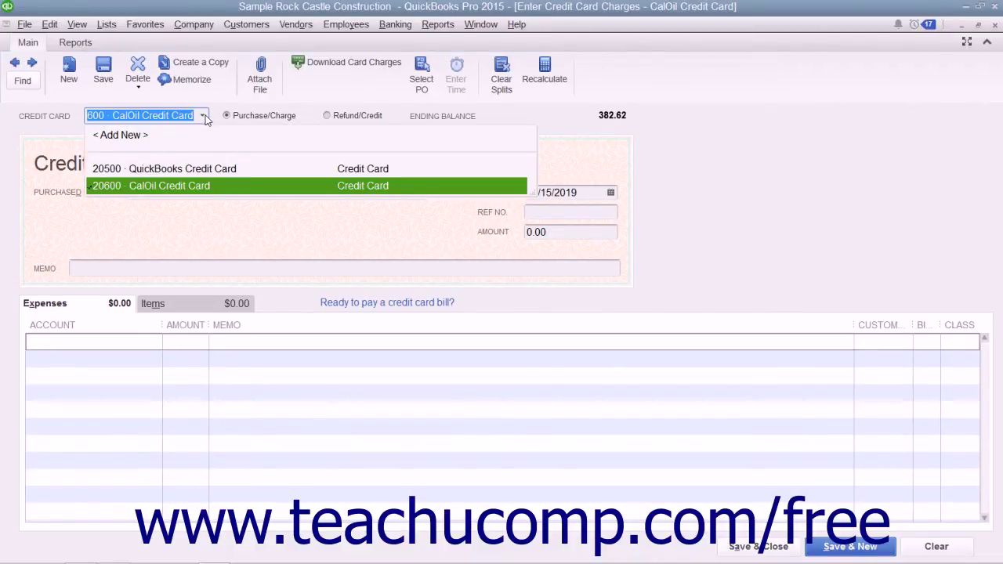
click(190, 186)
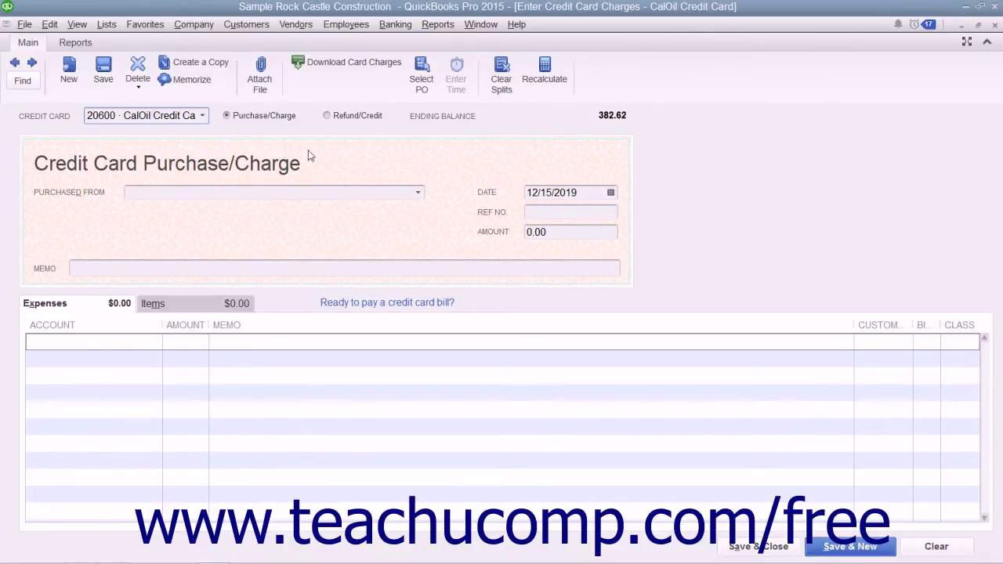
click(228, 118)
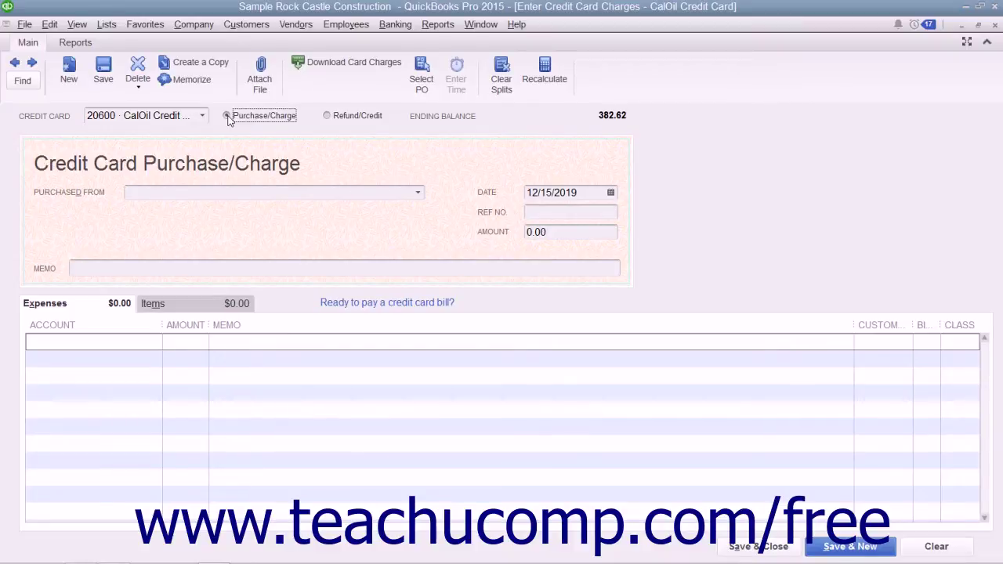
click(328, 115)
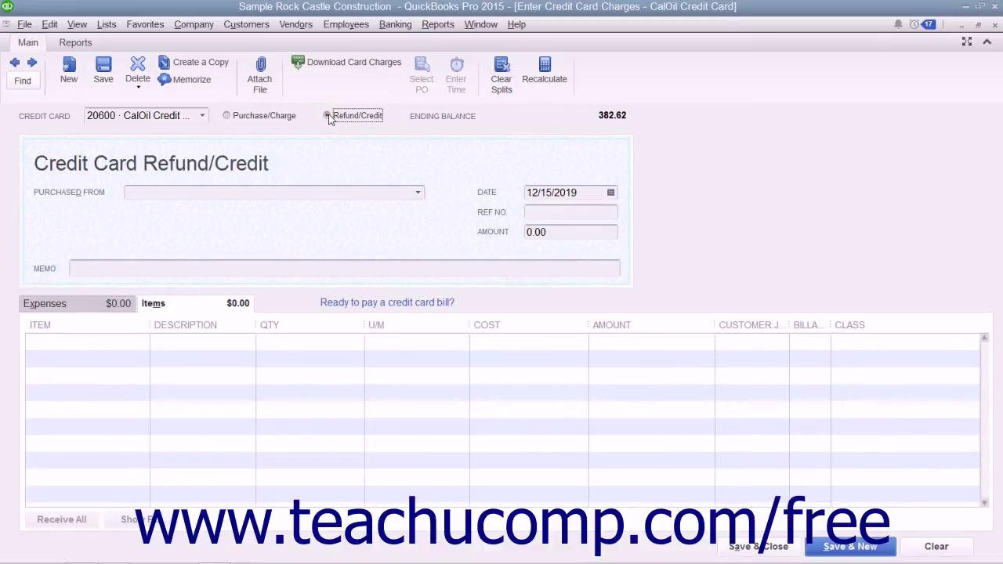
click(228, 116)
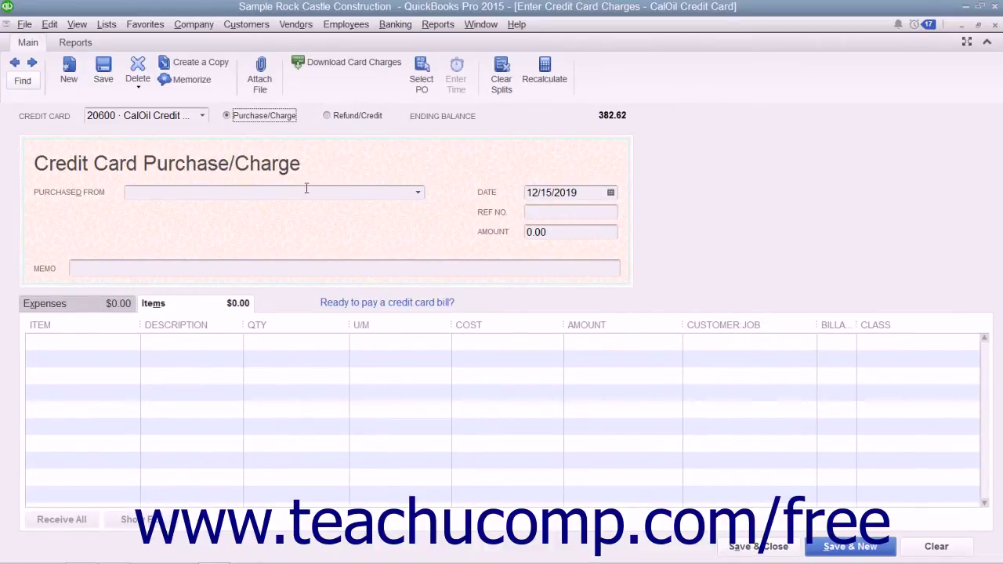
click(260, 192)
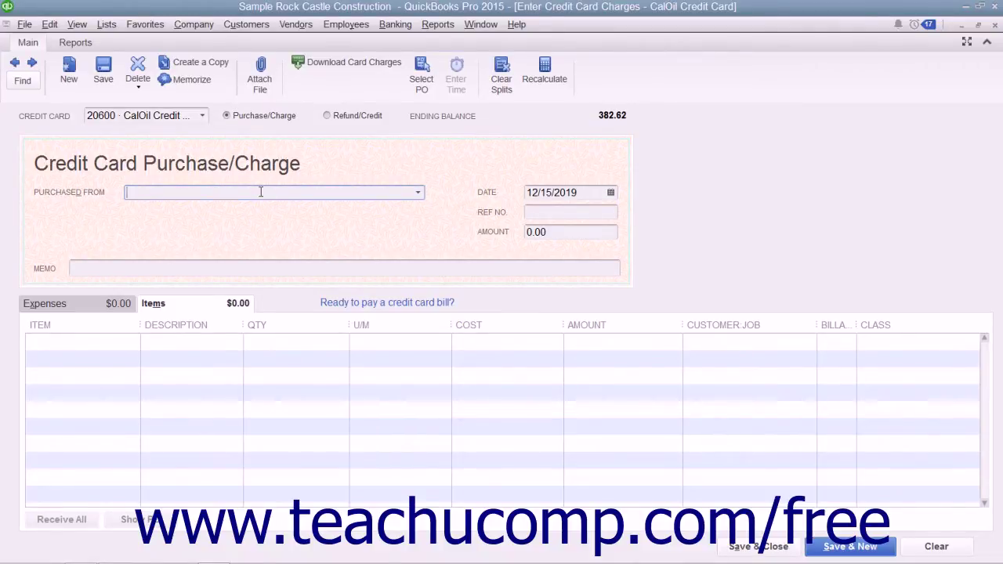
Step: Fill in the charge: Bayshore CalOil Service, 12/16/2019, ref 1234, amount 50.00
text(Bayshore CalOil Service)
key(Tab)
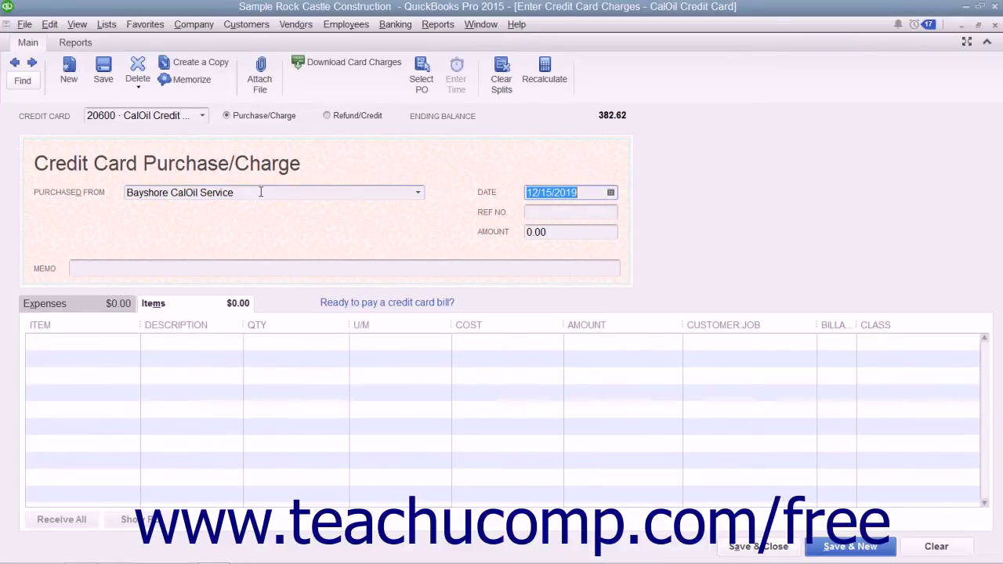
text(12/1)
text(6/2019)
key(Tab)
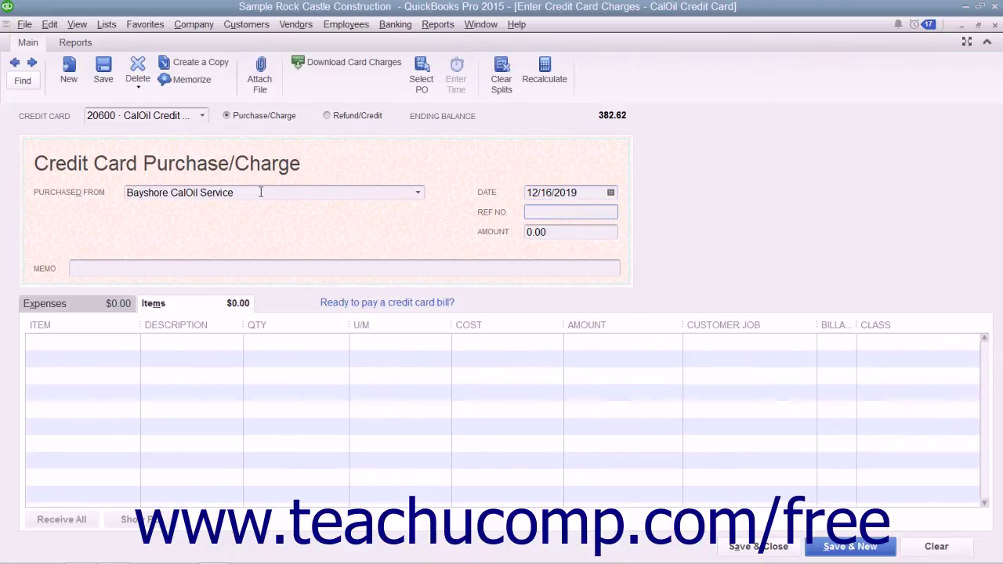
text(1234)
key(Tab)
text(50.)
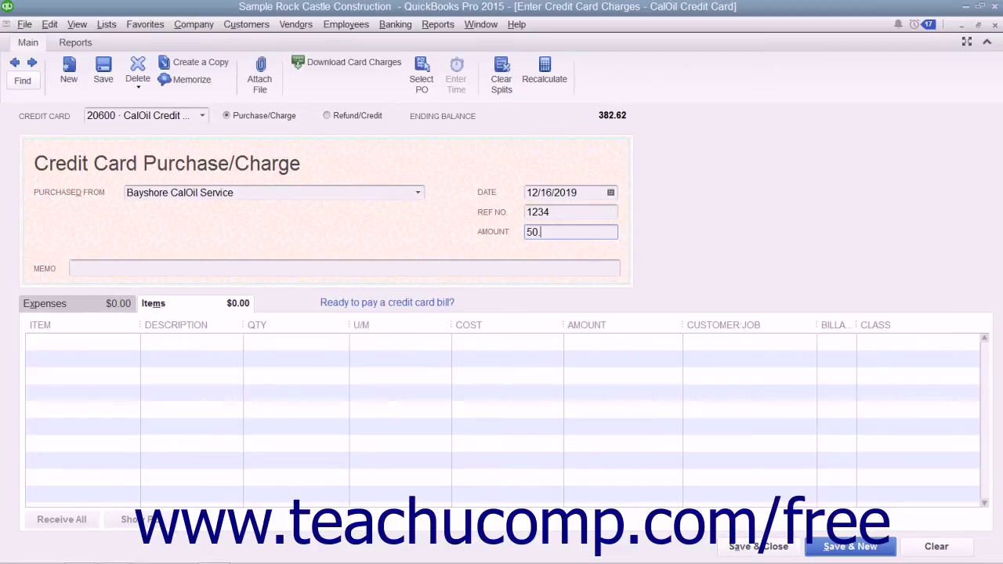
text(00)
key(Tab)
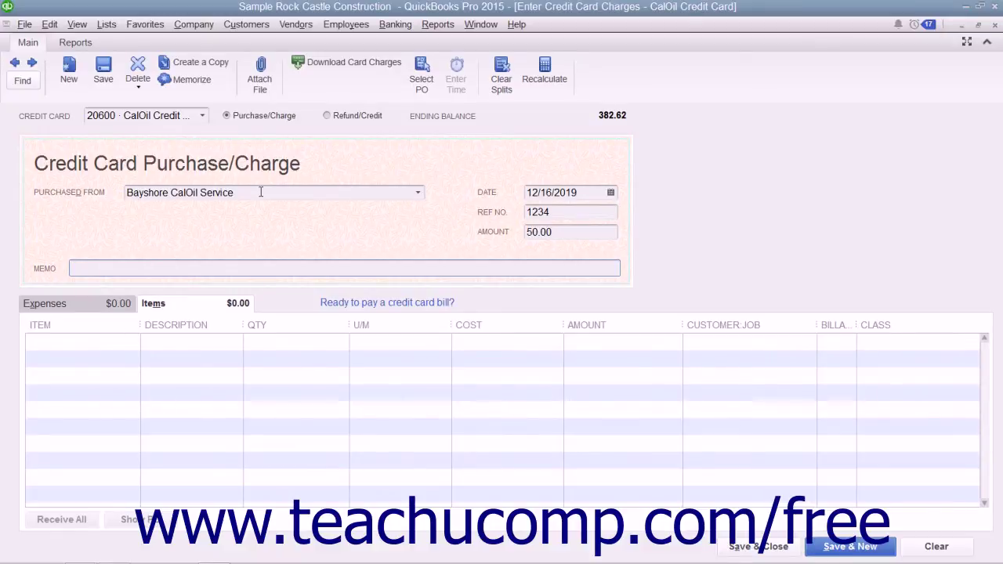
click(81, 305)
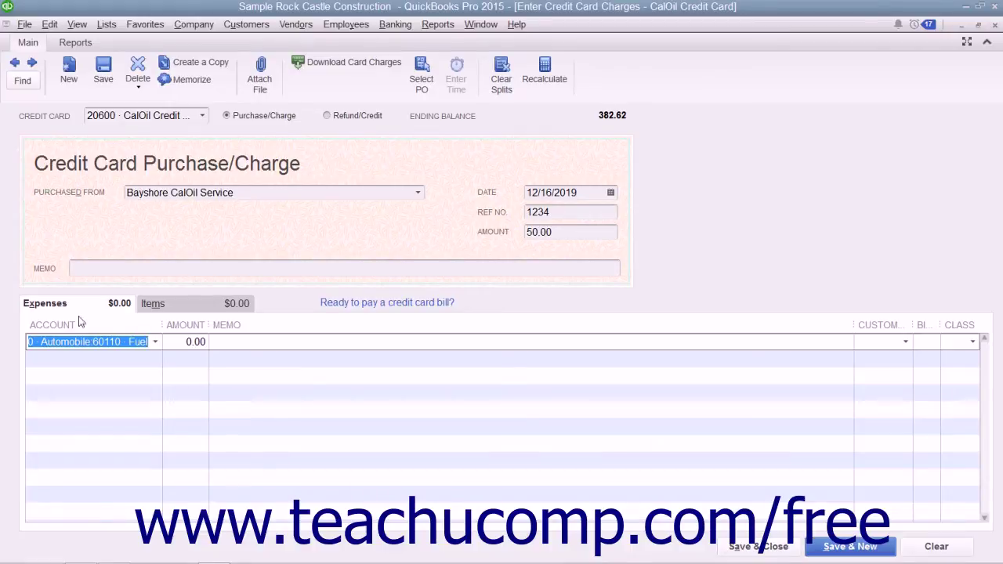
Step: Keep 60110 · Fuel as the expense account and give the line 50.00
click(155, 341)
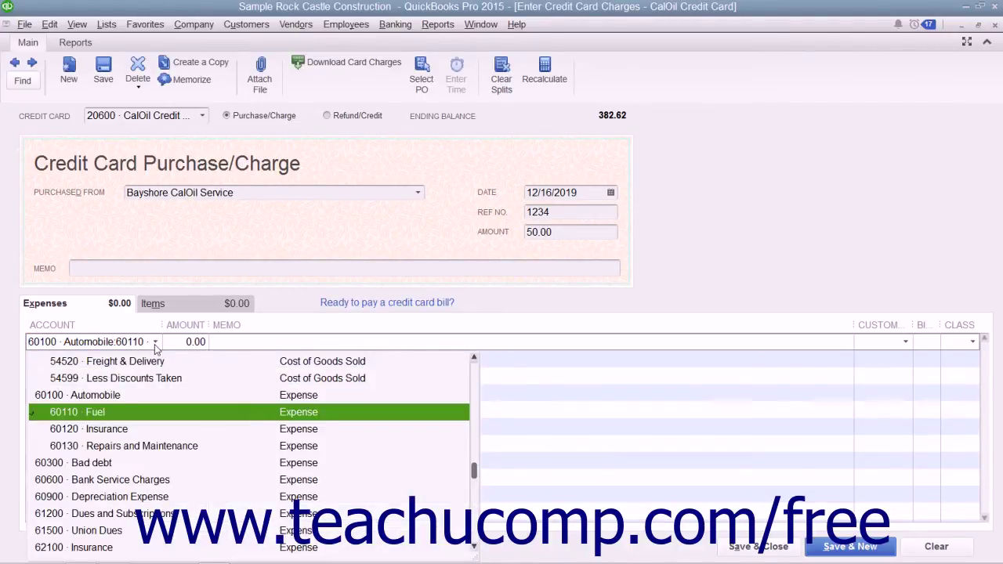
click(118, 413)
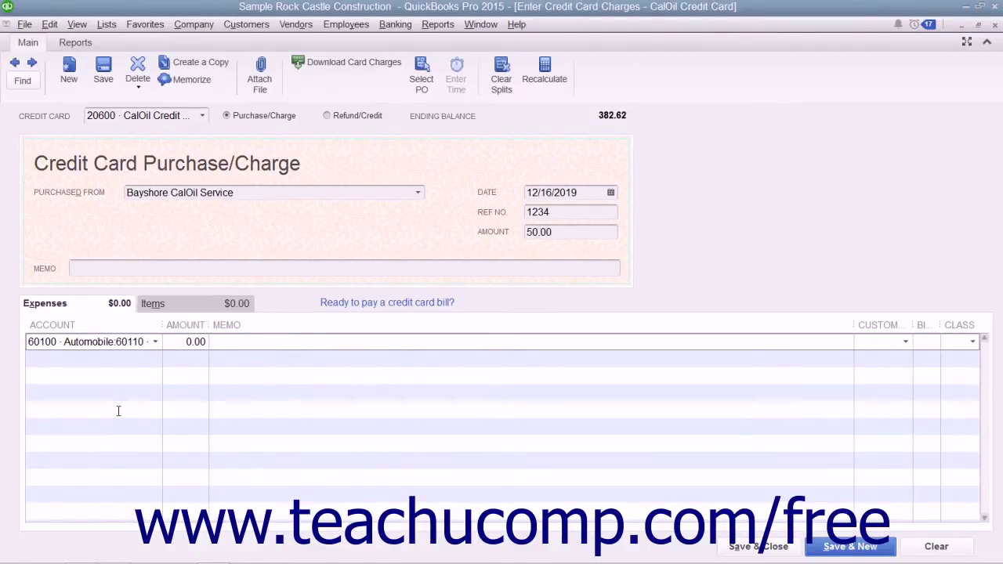
key(Tab)
text(50.00)
key(Tab)
Step: Mark the Fuel line not billable, then check the empty second line and Items tab
click(905, 342)
click(905, 343)
click(924, 344)
click(179, 342)
click(128, 360)
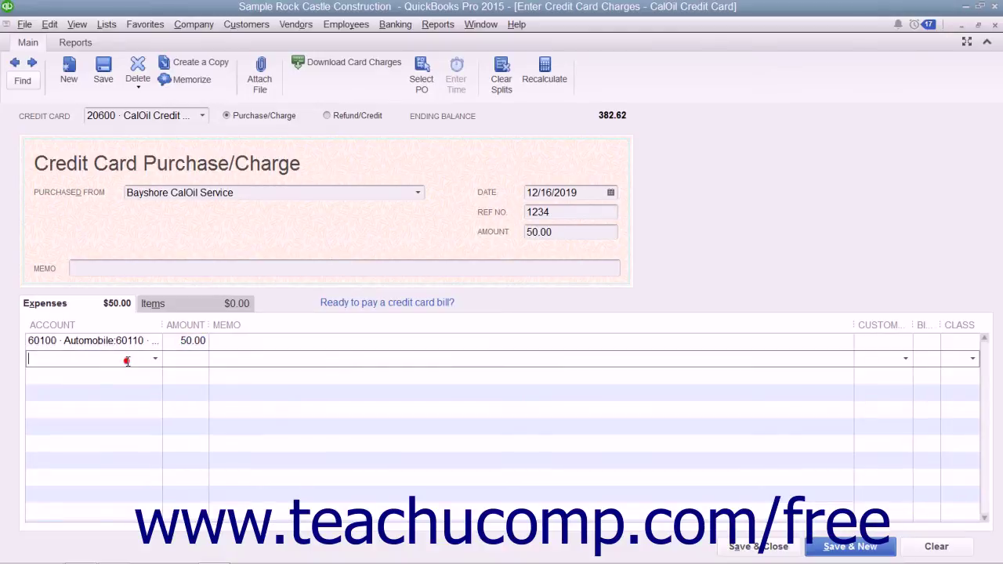
click(181, 362)
click(174, 307)
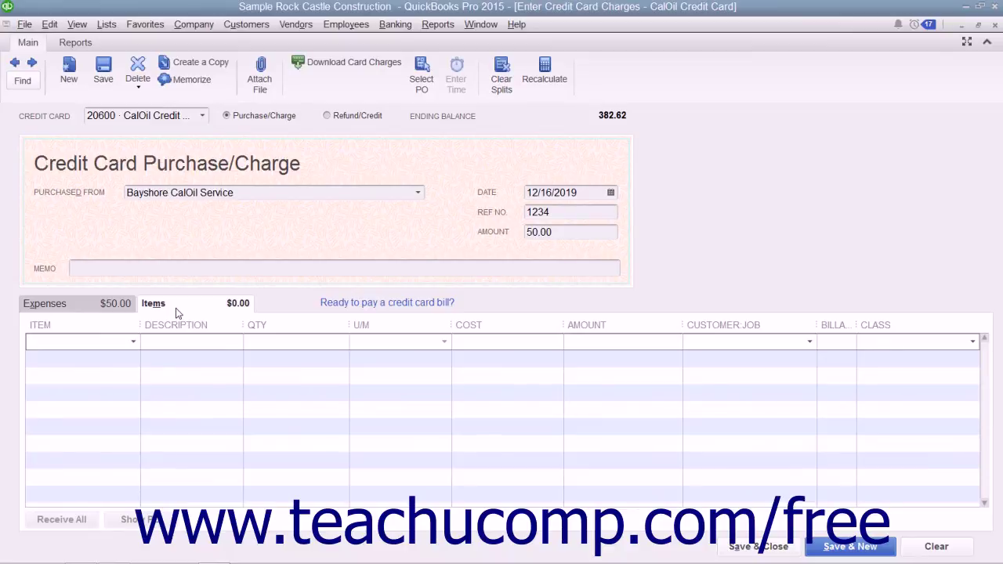
Step: Check the empty item lines, then return to the Expenses tab with the 50.00 Fuel line
click(133, 343)
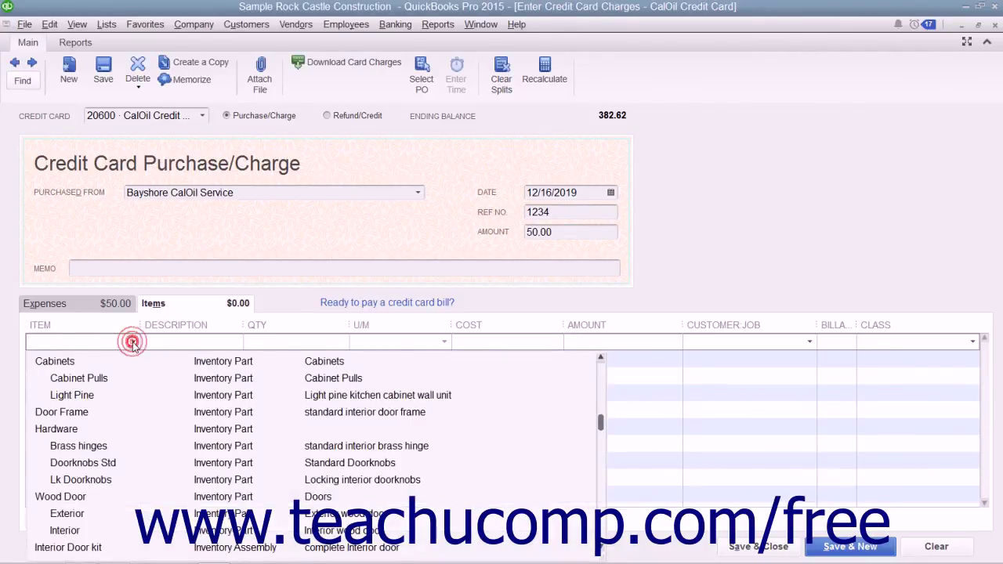
click(260, 341)
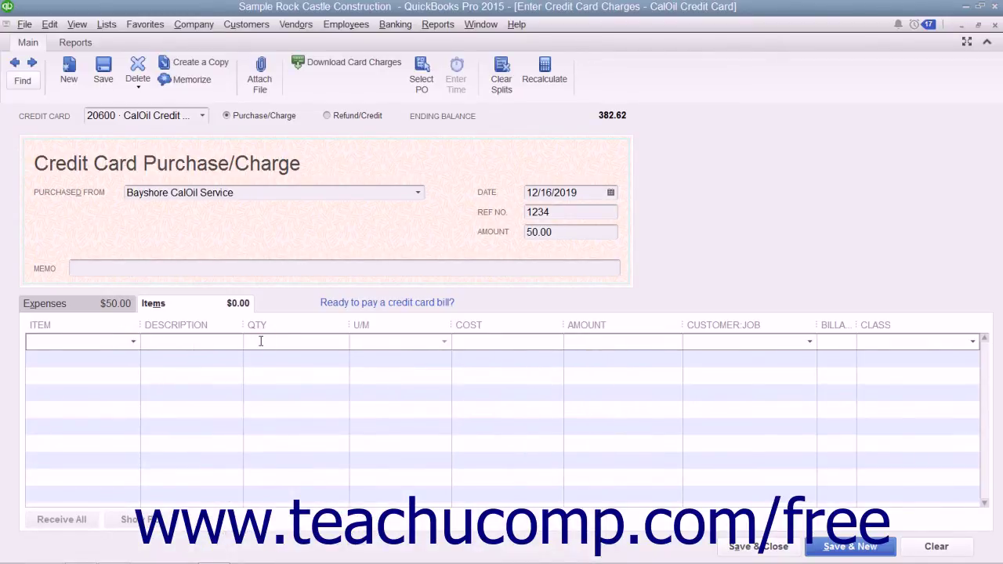
click(551, 233)
click(122, 310)
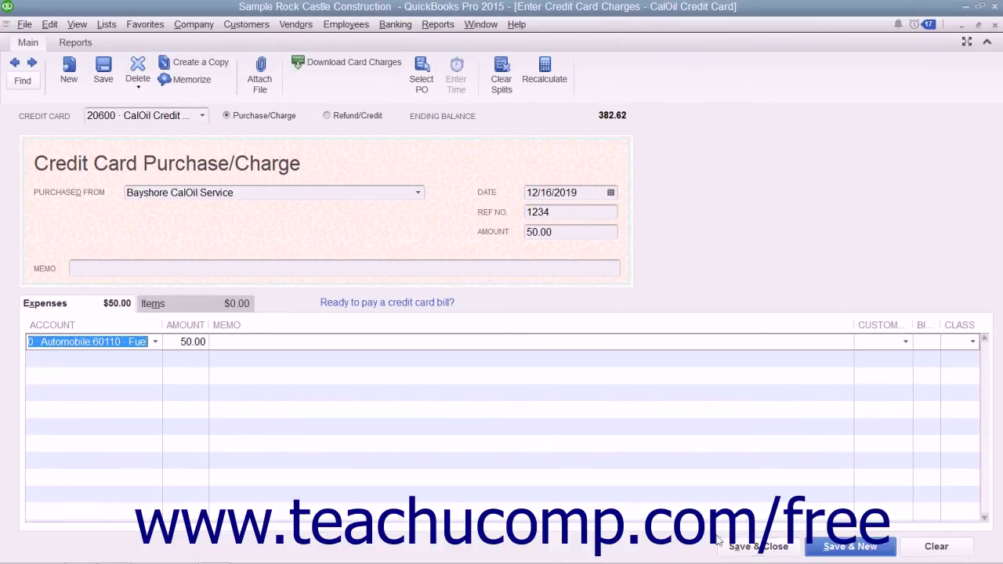
Step: Save and close the $50.00 CalOil charge, raising the card balance to 432.62
click(756, 547)
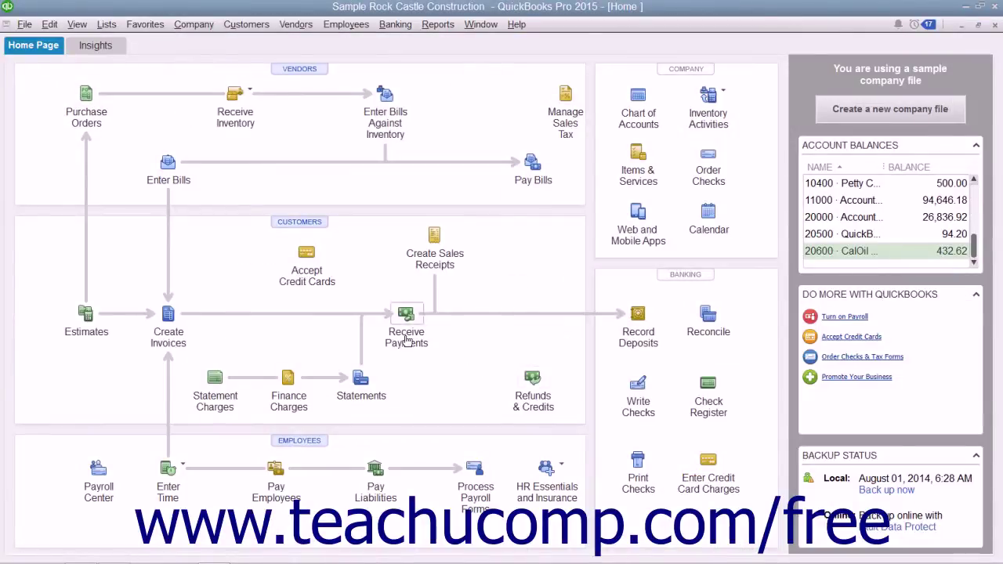